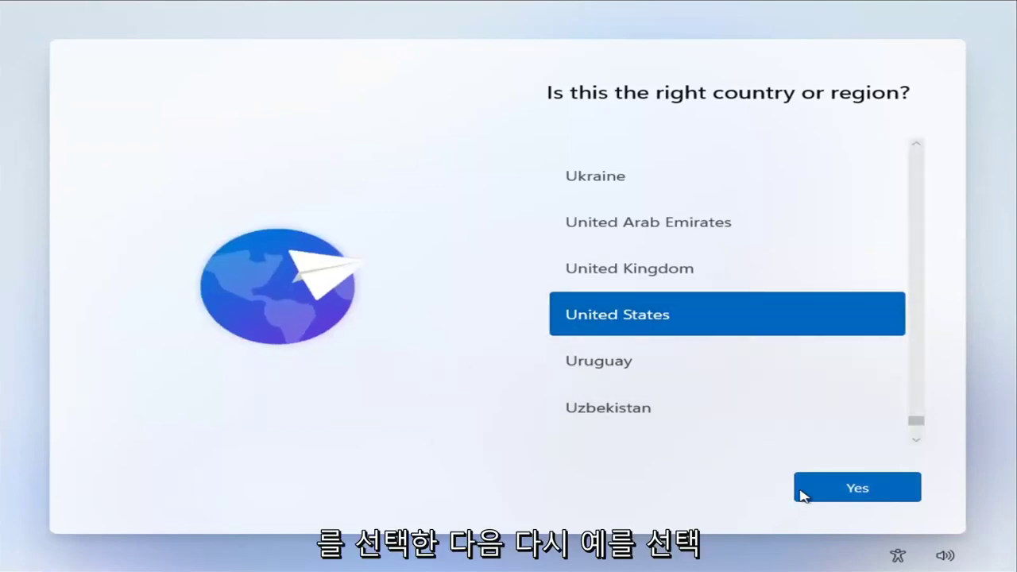
Step: Confirm United States as the region and the US keyboard layout, skipping a second layout
left_click(849, 494)
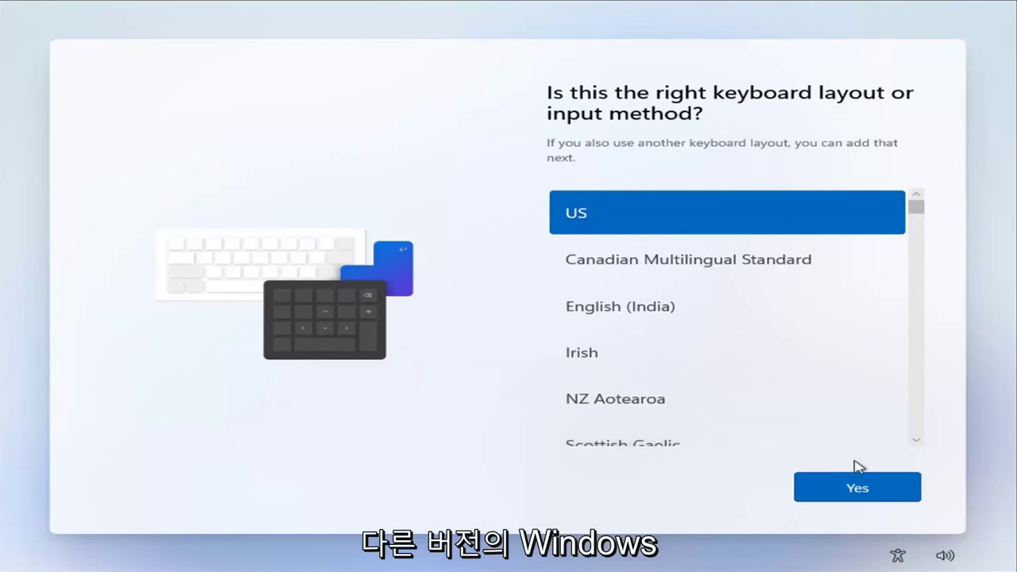
left_click(846, 499)
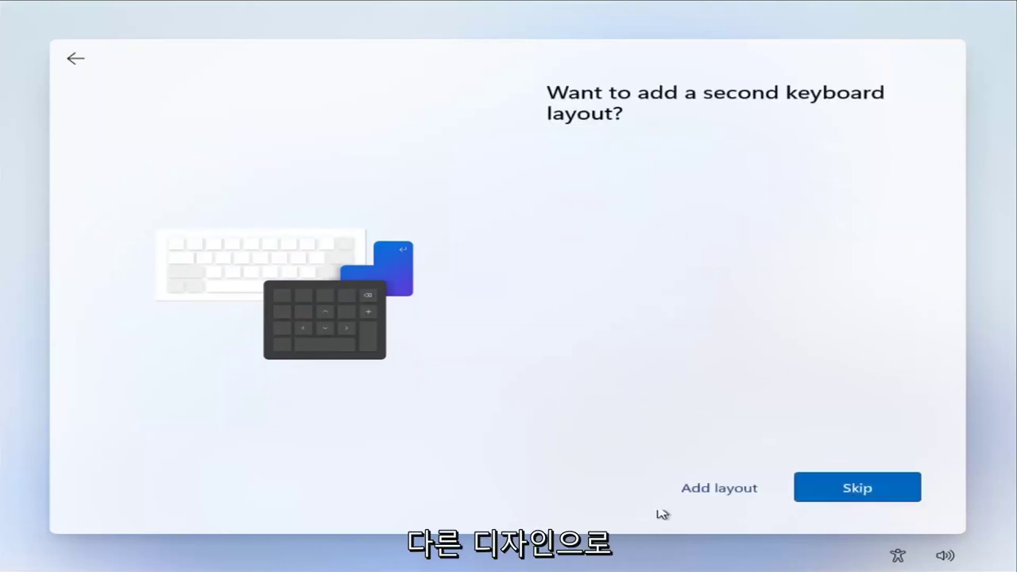
left_click(842, 498)
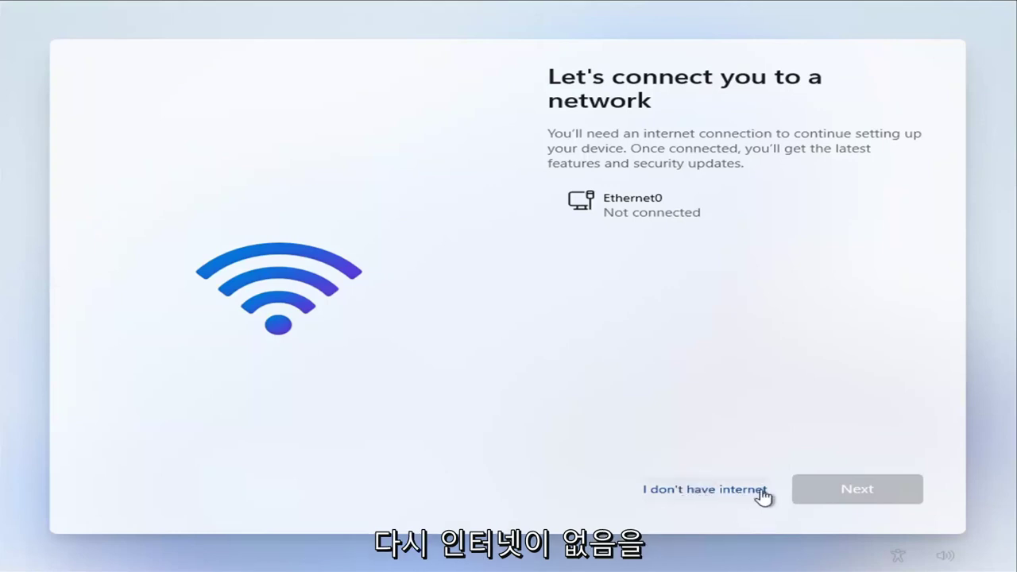
Step: Choose 'I don't have internet' to continue setup without a network connection
left_click(738, 489)
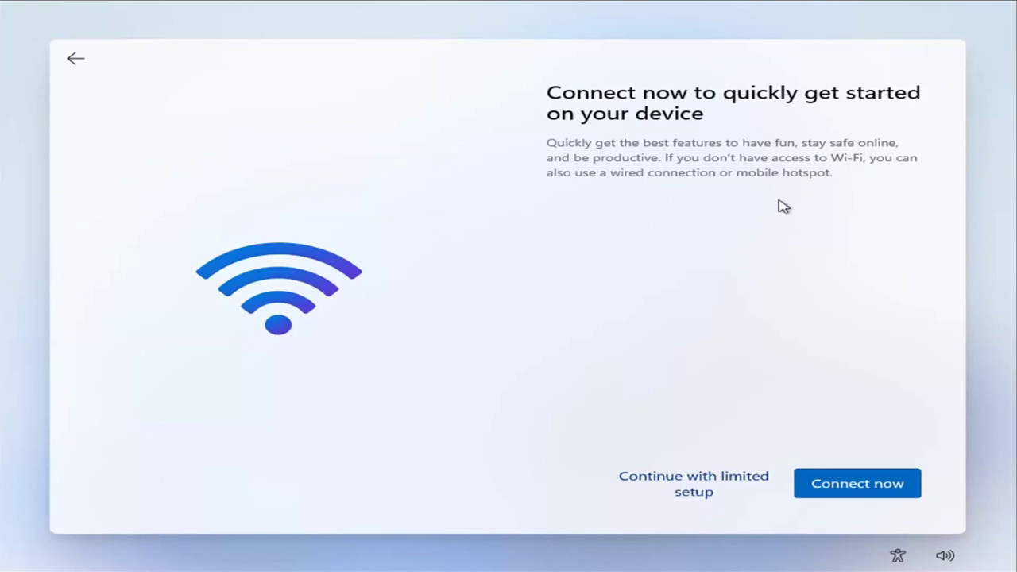
Step: Continue with limited setup and create the local account 'MDTechVideos' with no password
left_click(697, 489)
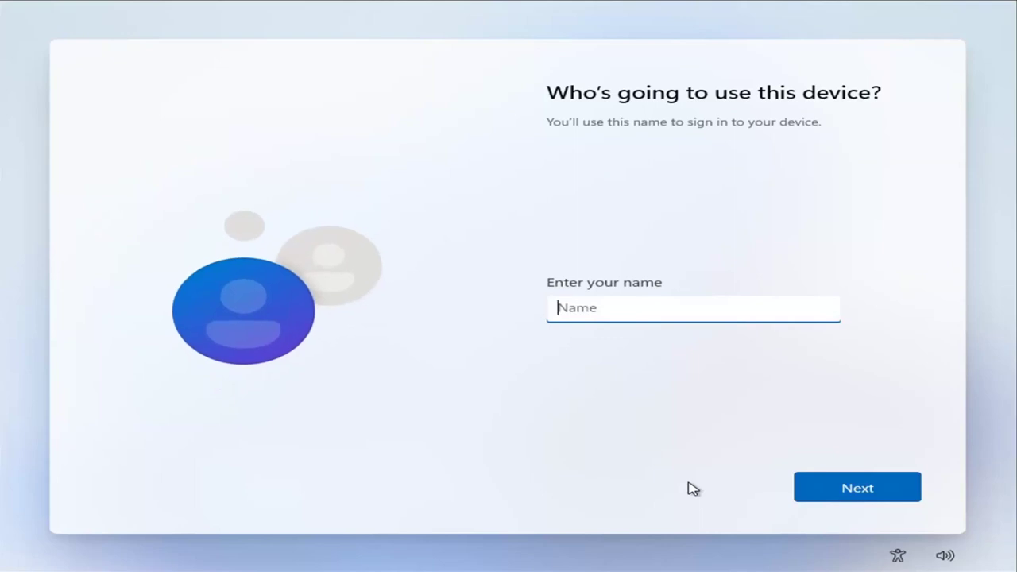
type("MD")
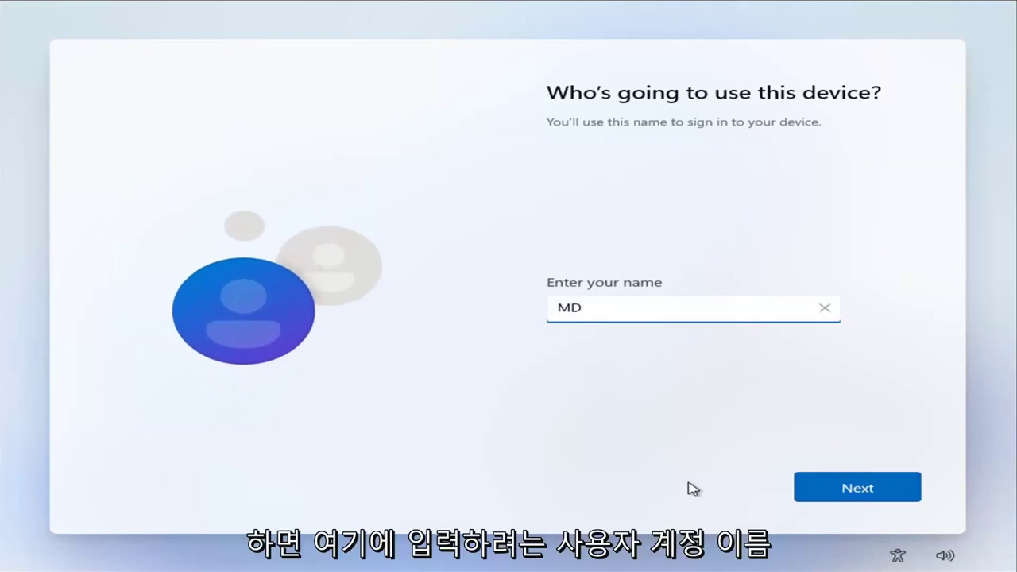
type("TechVi")
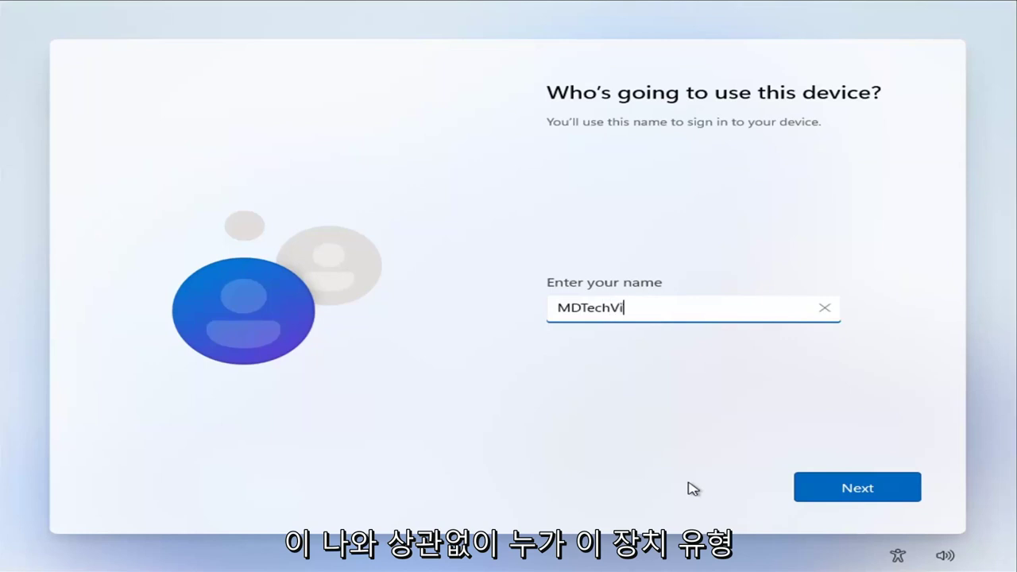
type("deos")
left_click(816, 487)
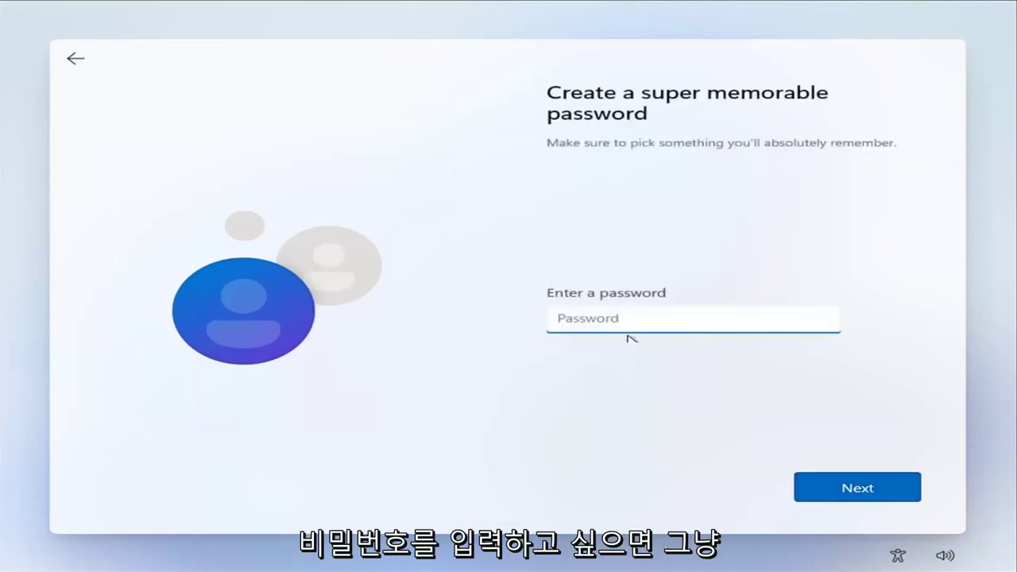
left_click(865, 494)
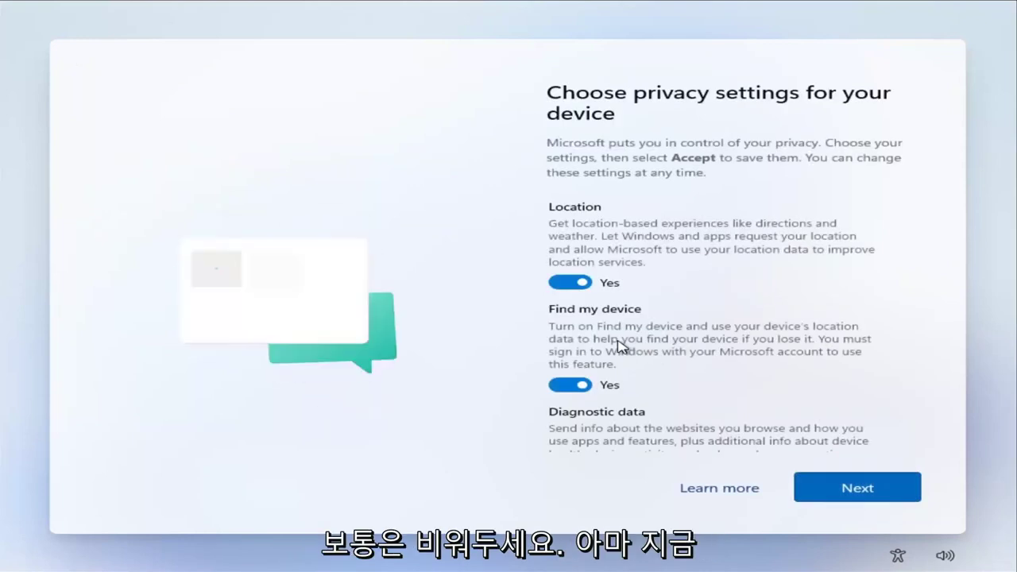
Step: Turn off location, optional diagnostic data, and inking & typing in the privacy settings
scroll(612, 276, "down", 1)
left_click(569, 249)
scroll(579, 354, "down", 1)
left_click(575, 333)
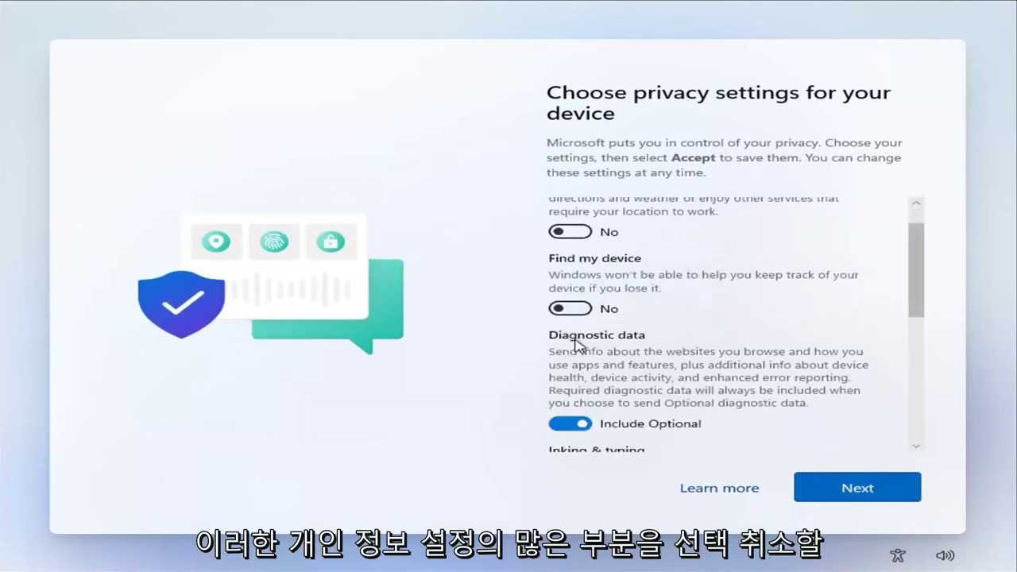
scroll(575, 343, "down", 2)
left_click(569, 346)
scroll(566, 373, "down", 2)
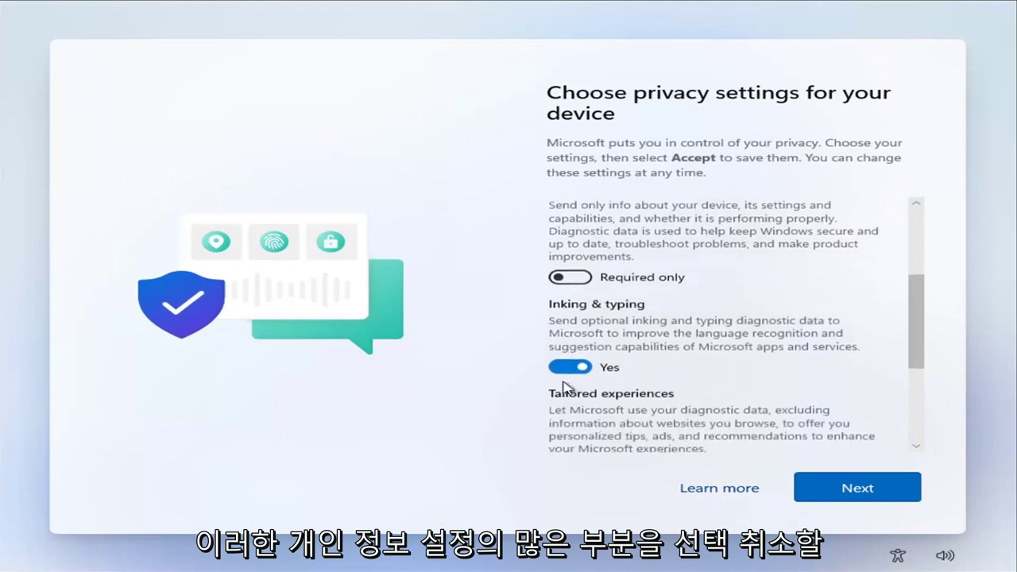
left_click(570, 362)
Step: Turn off tailored experiences and the advertising ID, then review the privacy list
scroll(628, 352, "down", 2)
scroll(595, 350, "down", 1)
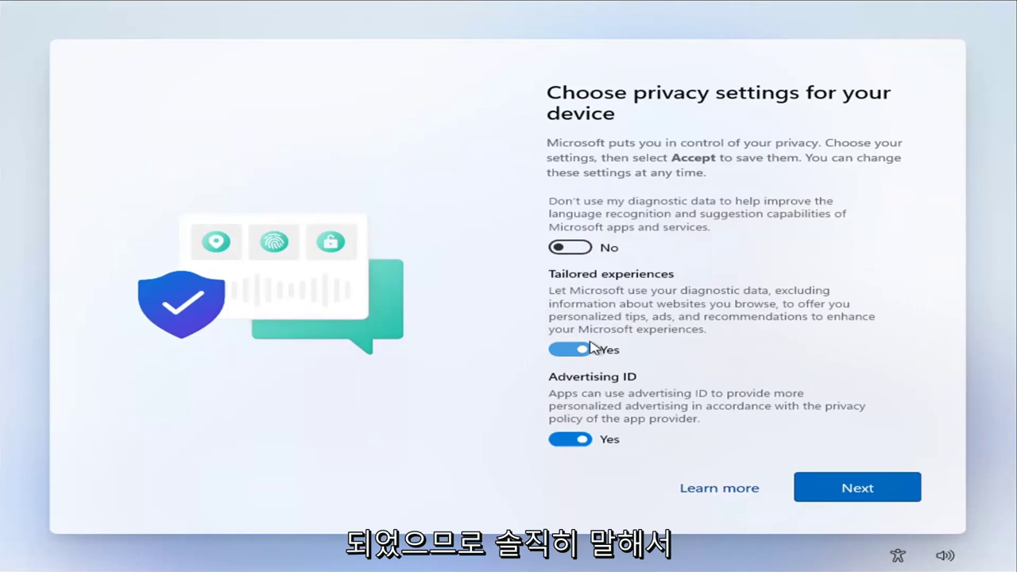
left_click(570, 348)
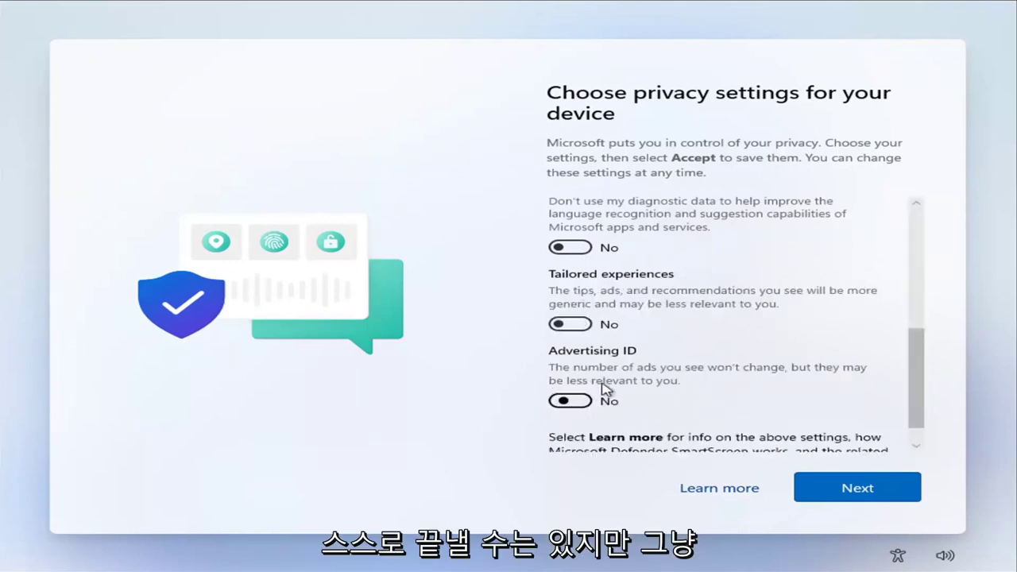
left_click(569, 413)
scroll(587, 450, "down", 1)
scroll(751, 261, "up", 5)
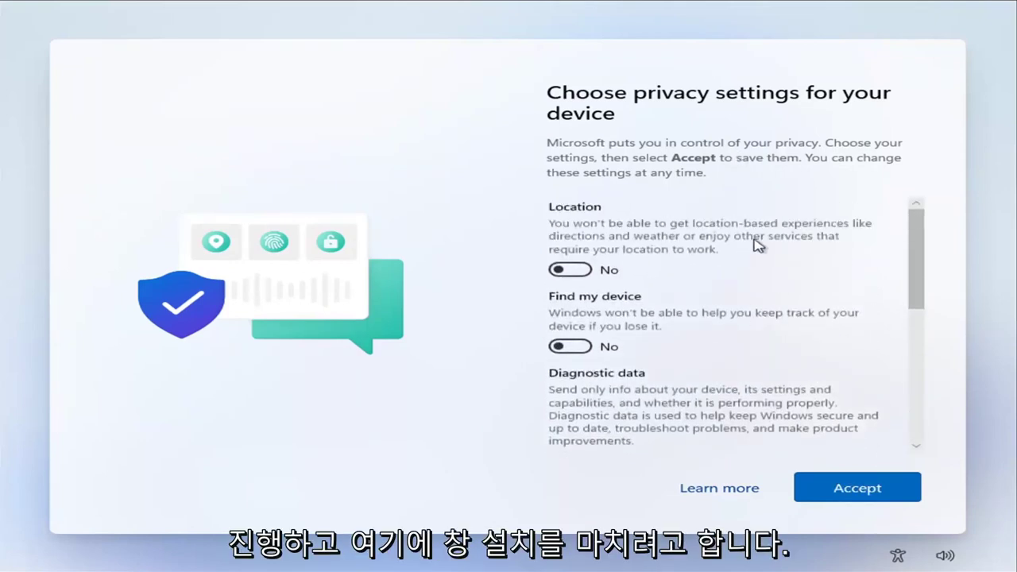
scroll(831, 405, "down", 5)
Step: Accept the privacy choices and let setup finish until the Windows 11 desktop loads
left_click(830, 491)
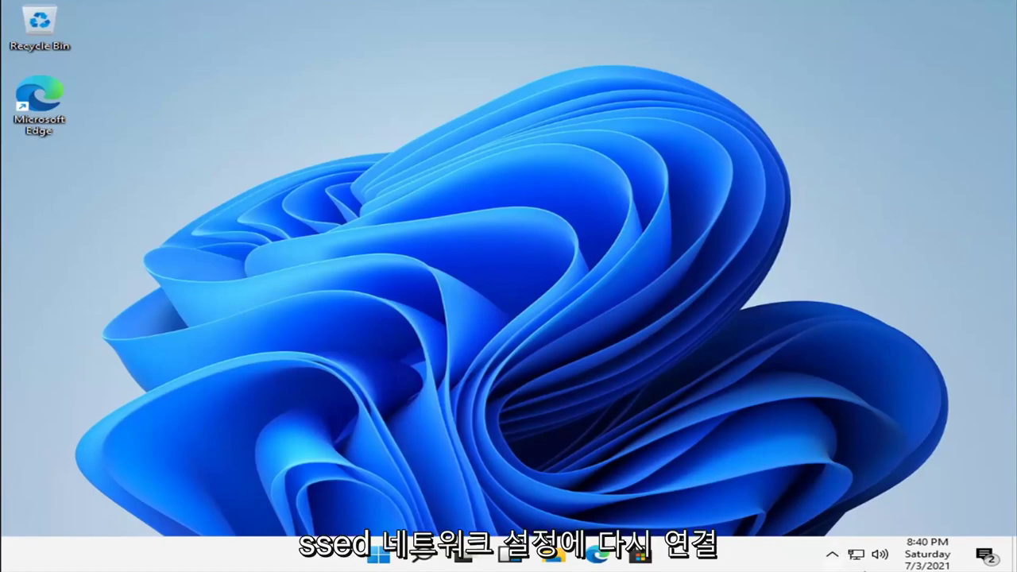
left_click(856, 555)
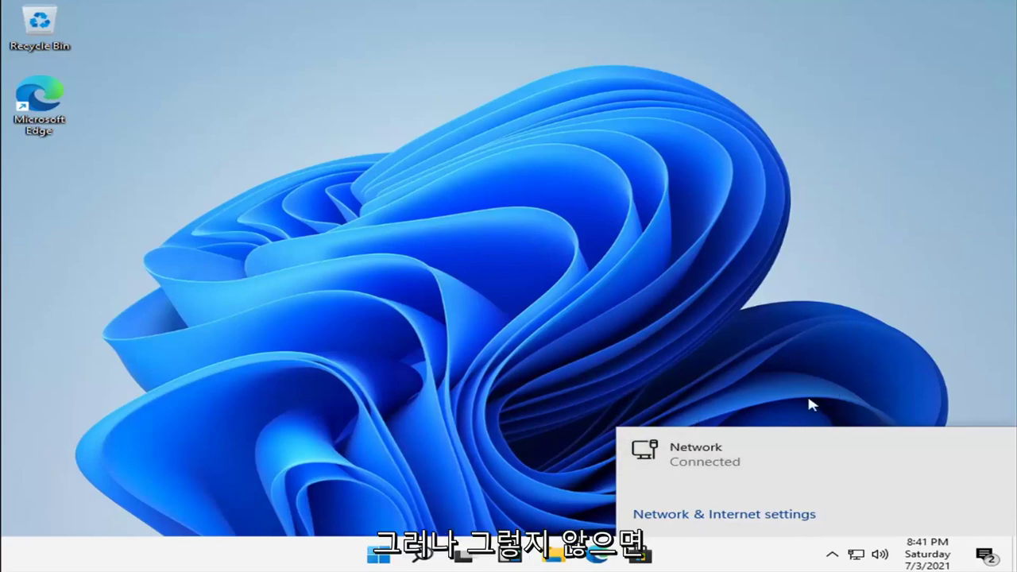
left_click(685, 445)
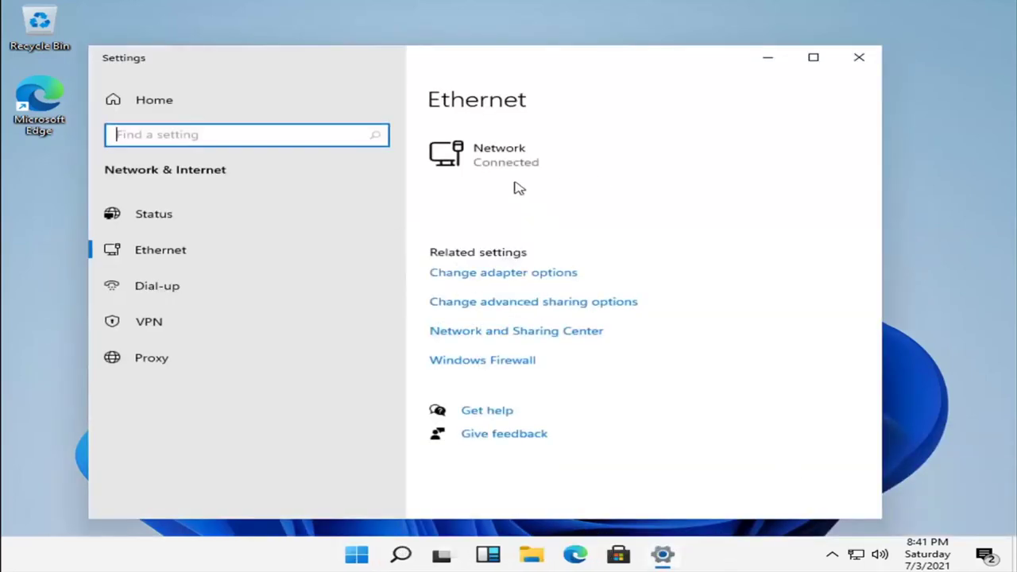
left_click(435, 153)
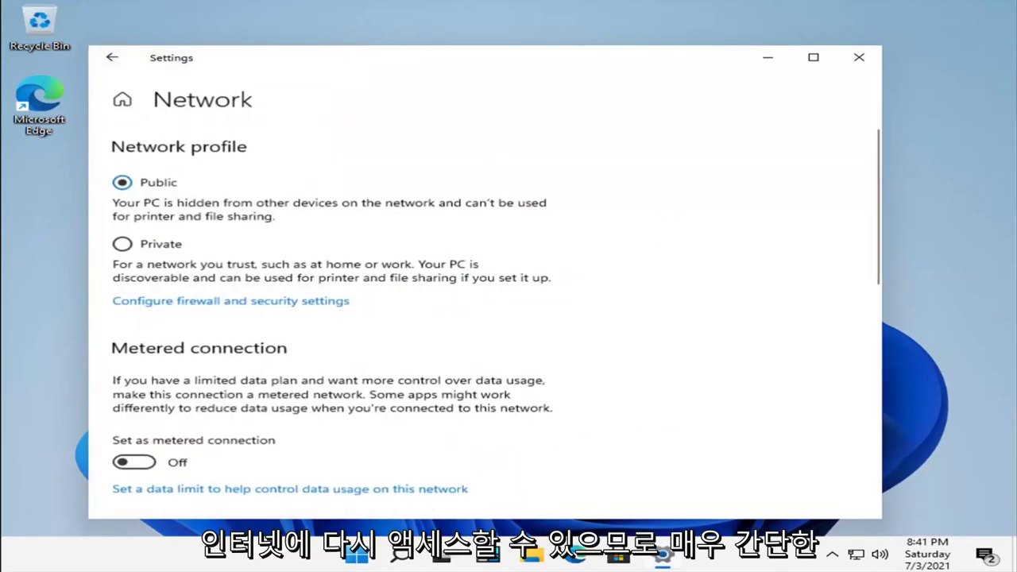
left_click(858, 56)
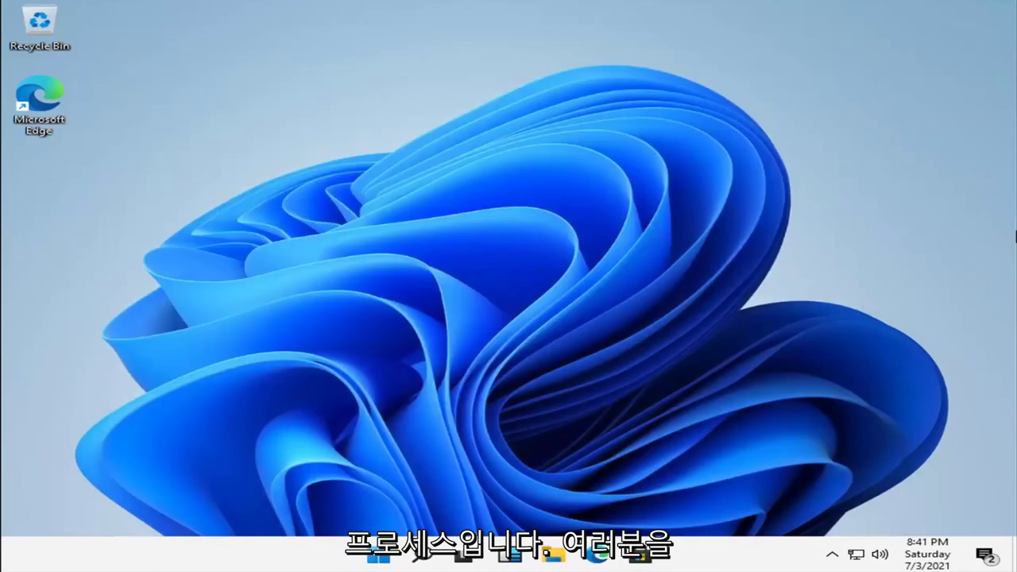